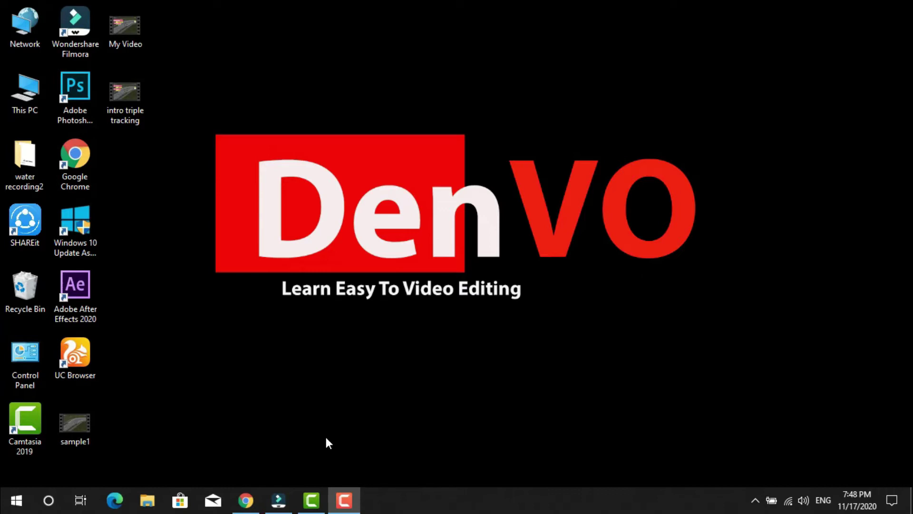
# Switch to the already-running Wondershare Filmora window from the taskbar.
pyautogui.click(278, 505)
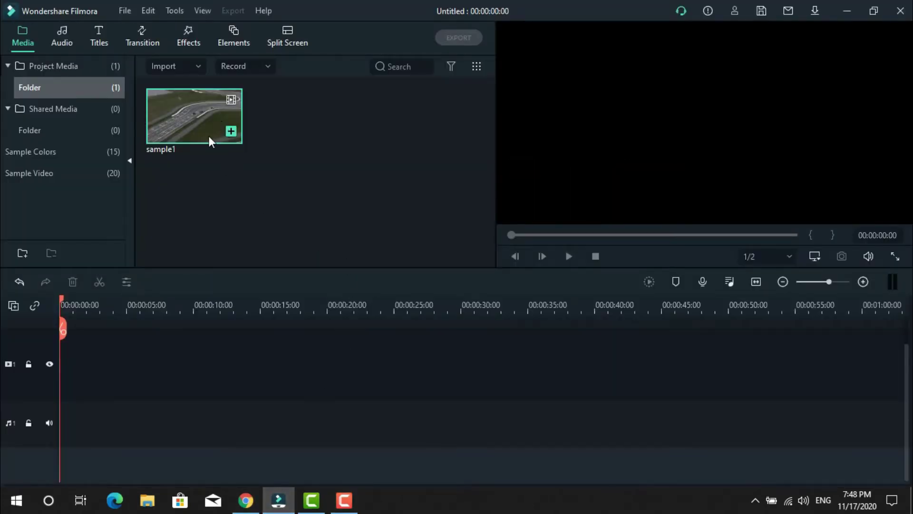
# Place three copies of sample1 on separate video tracks, with track height set to Small.
pyautogui.moveTo(199, 119); pyautogui.dragTo(55, 381)
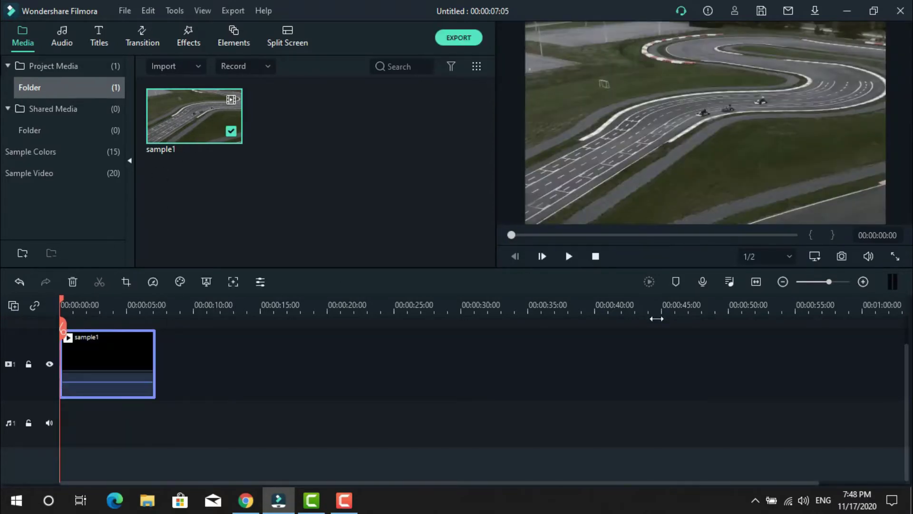
pyautogui.scroll(2, 903, 352)
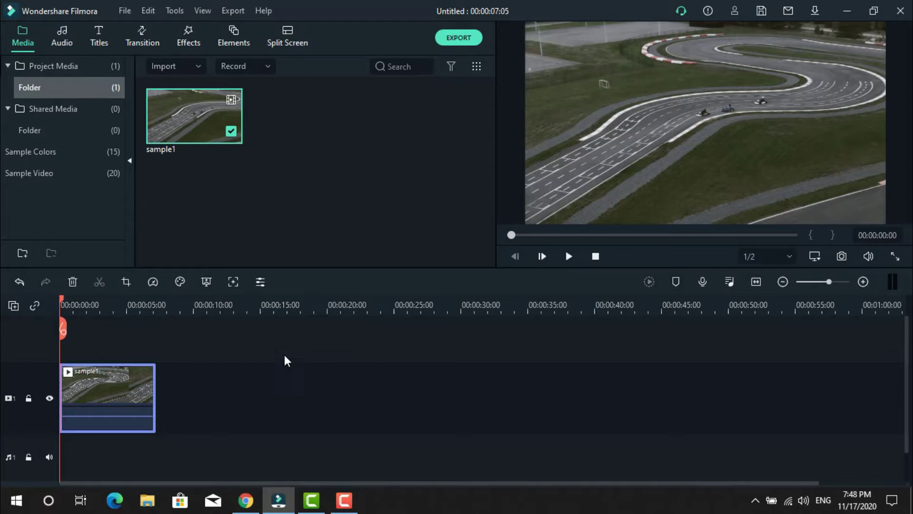
pyautogui.click(13, 306)
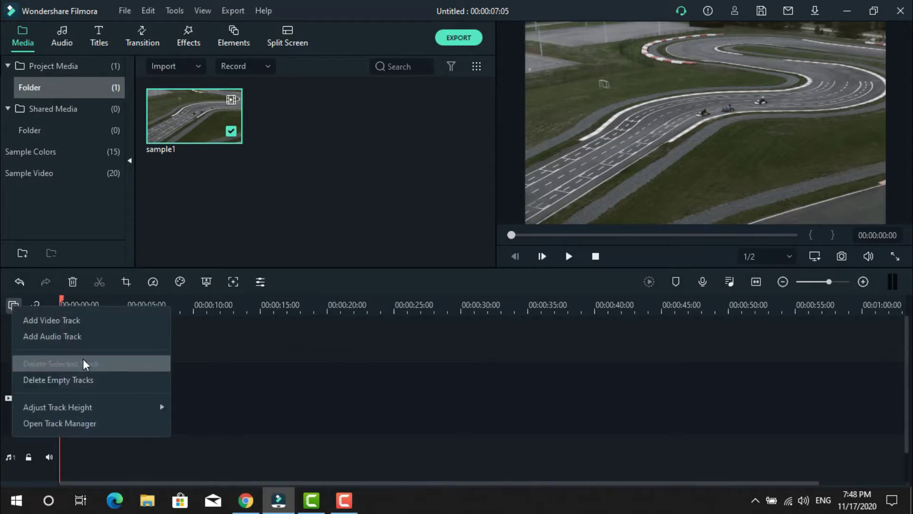
pyautogui.moveTo(126, 410)
pyautogui.click(189, 410)
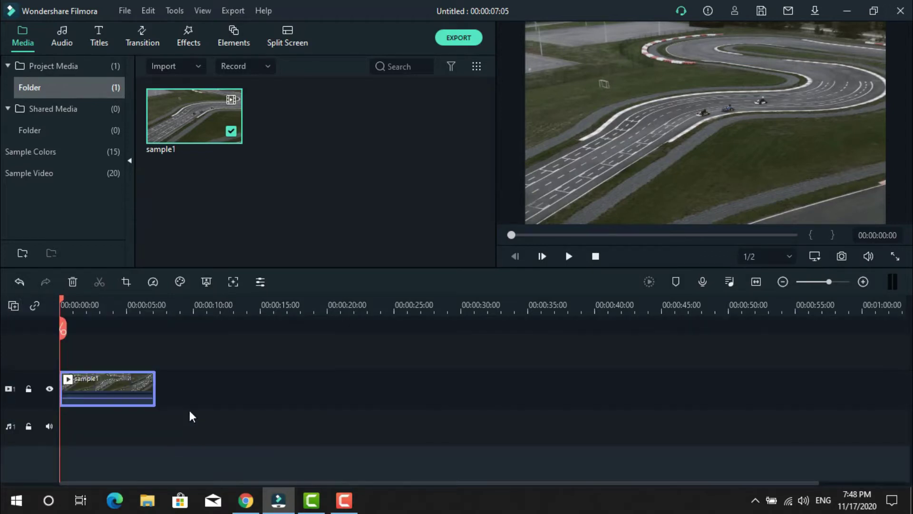
pyautogui.moveTo(178, 114); pyautogui.dragTo(56, 363)
pyautogui.moveTo(181, 113); pyautogui.dragTo(51, 355)
# Zoom the timeline in on the clips and lock tracks 2 and 3.
pyautogui.moveTo(247, 306); pyautogui.dragTo(779, 328)
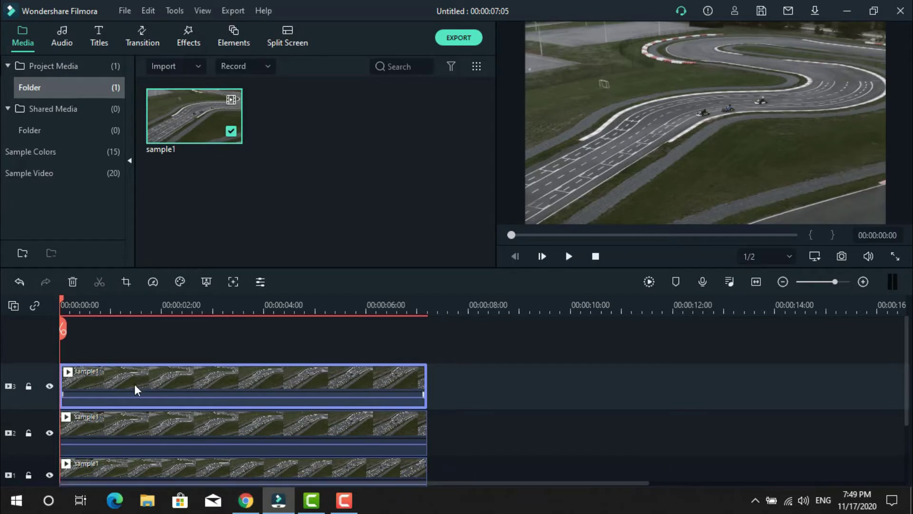
pyautogui.click(28, 433)
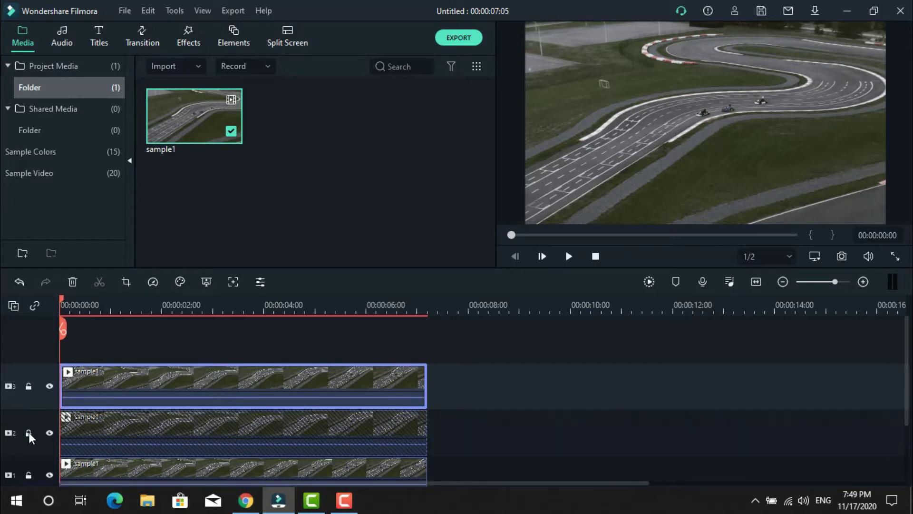
pyautogui.click(29, 385)
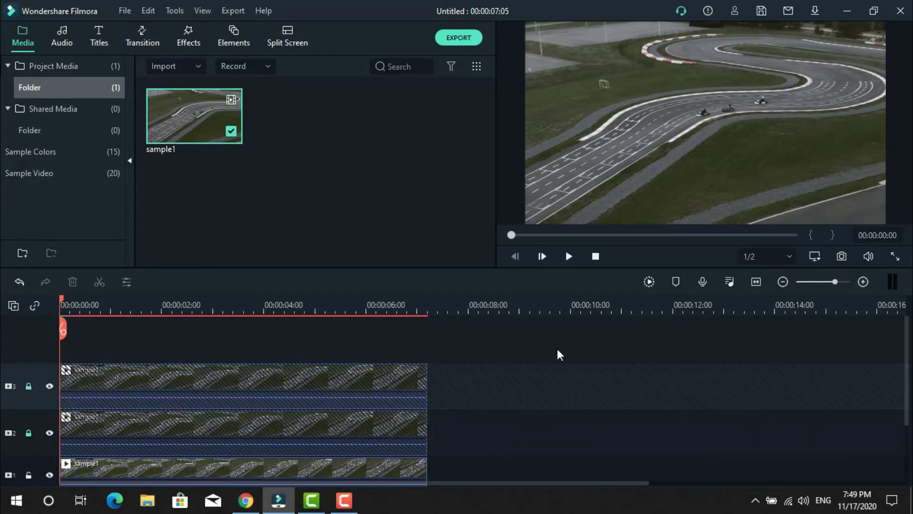
pyautogui.moveTo(906, 375); pyautogui.dragTo(907, 416)
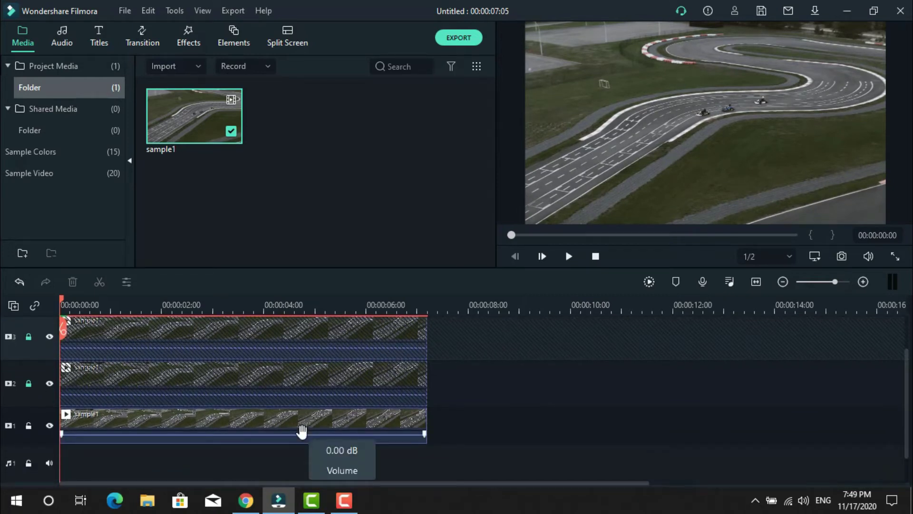
# Enable Motion Tracking on the track 1 sample1 clip, box one kart, and confirm the result.
pyautogui.click(302, 423)
pyautogui.doubleClick(302, 423)
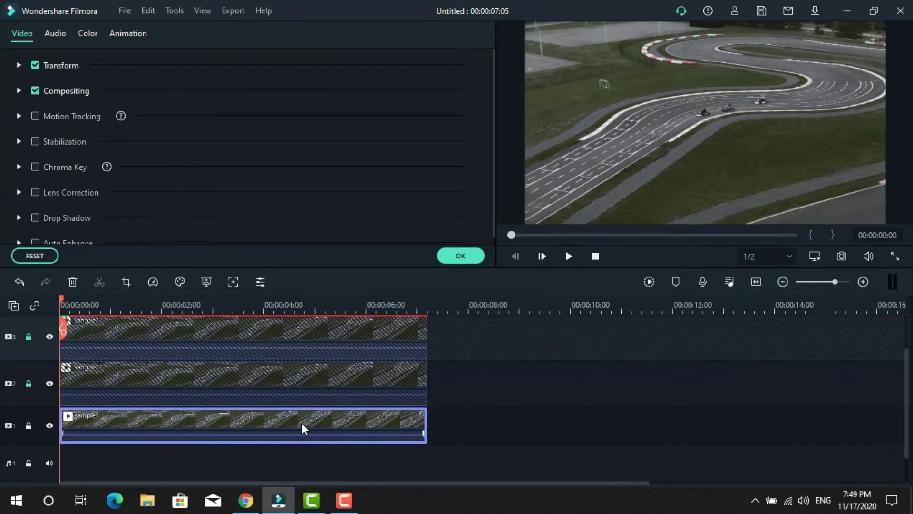
pyautogui.click(35, 116)
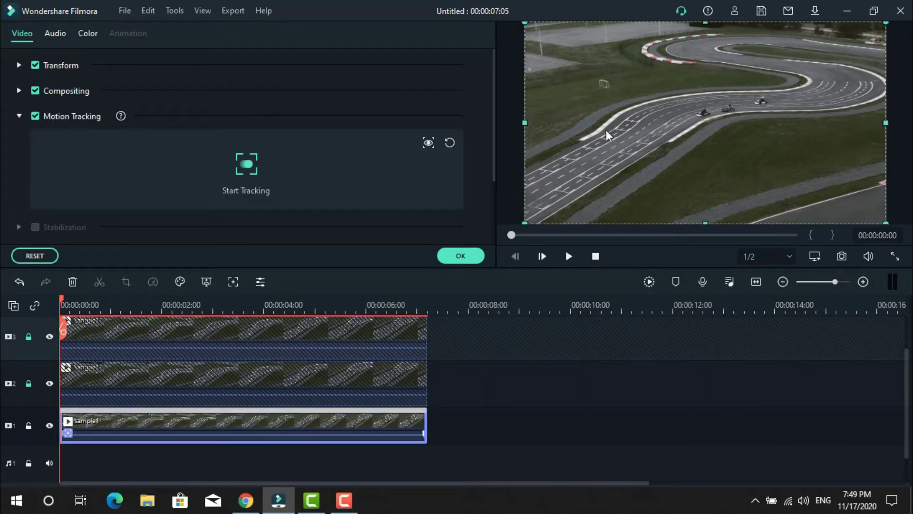
pyautogui.moveTo(703, 115)
pyautogui.mouseDown()
pyautogui.moveTo(709, 122)
pyautogui.moveTo(707, 111)
pyautogui.mouseUp()
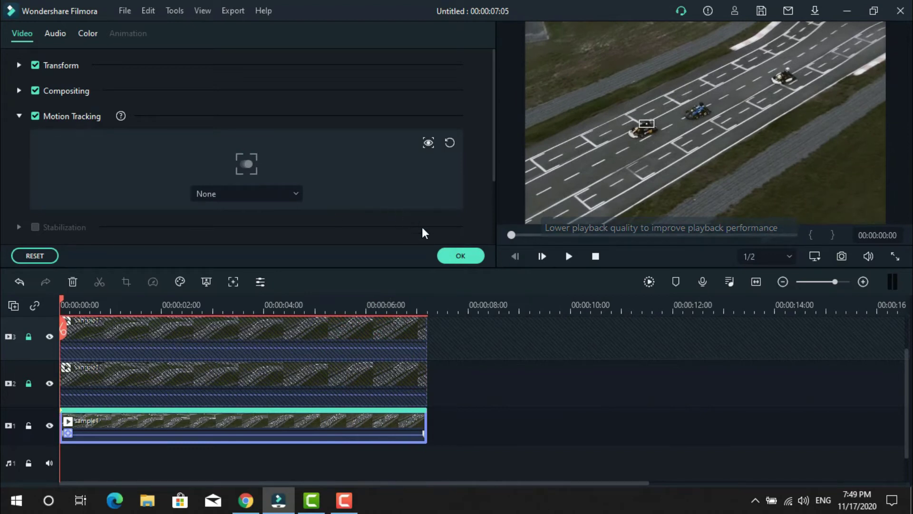
pyautogui.click(445, 256)
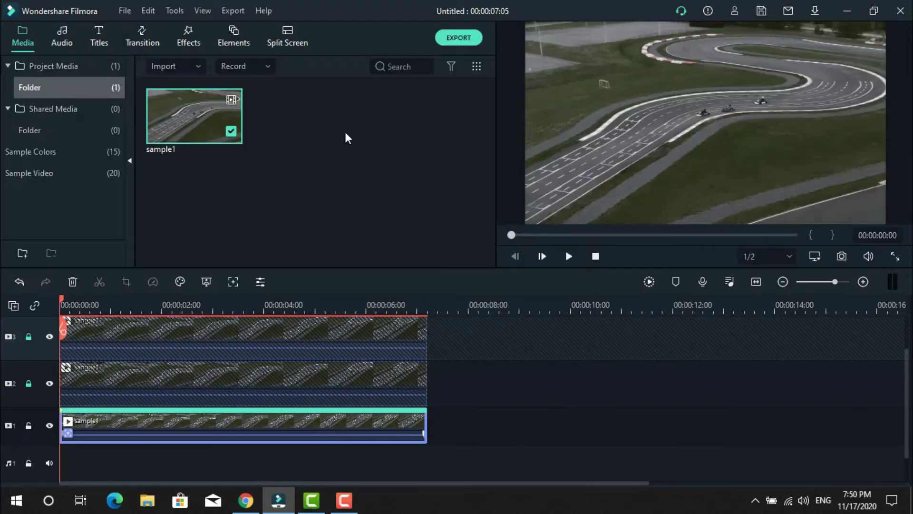
# Put a Callout 1 title on a fourth track and stretch it to the clip's full length.
pyautogui.click(98, 42)
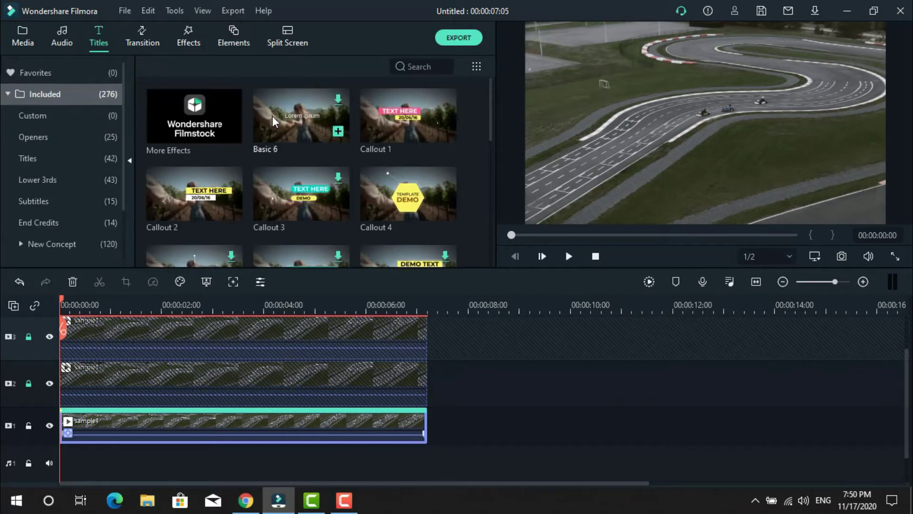
pyautogui.moveTo(385, 130)
pyautogui.moveTo(387, 111); pyautogui.dragTo(62, 333)
pyautogui.moveTo(413, 356); pyautogui.dragTo(420, 358)
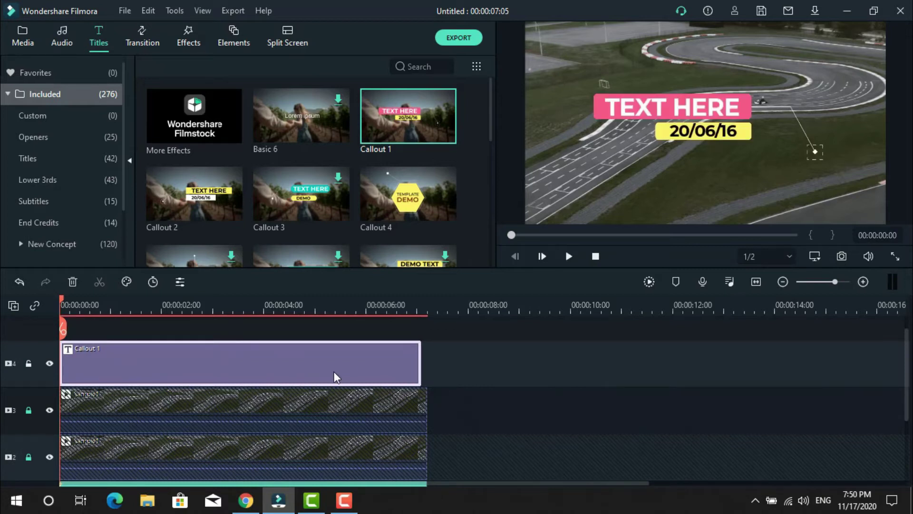
pyautogui.moveTo(334, 371); pyautogui.dragTo(340, 369)
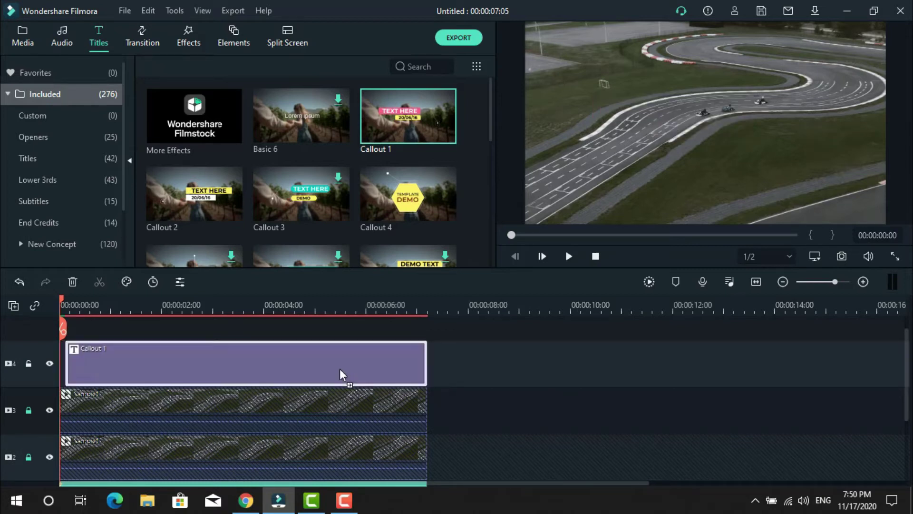
pyautogui.doubleClick(339, 369)
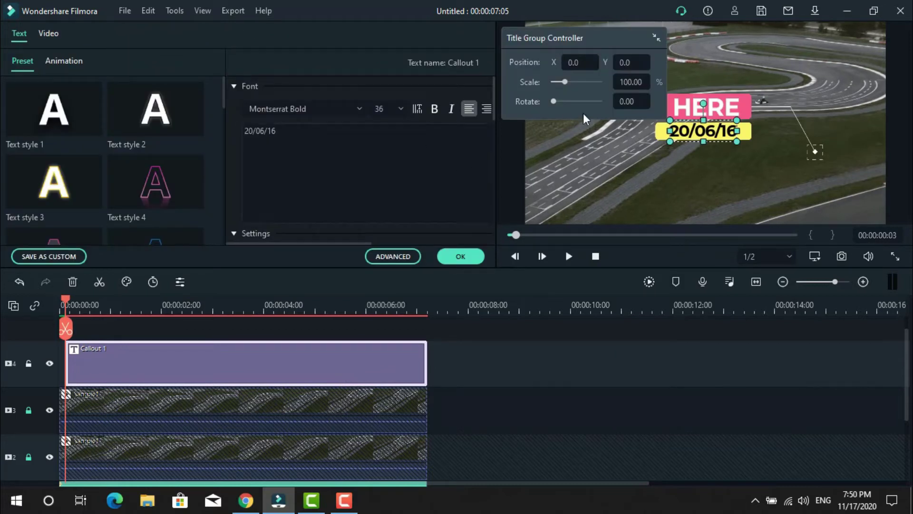
# Replace the callout's date line with 'jack' and its TEXT HERE line with '1st player'.
pyautogui.click(273, 131)
pyautogui.click(276, 131)
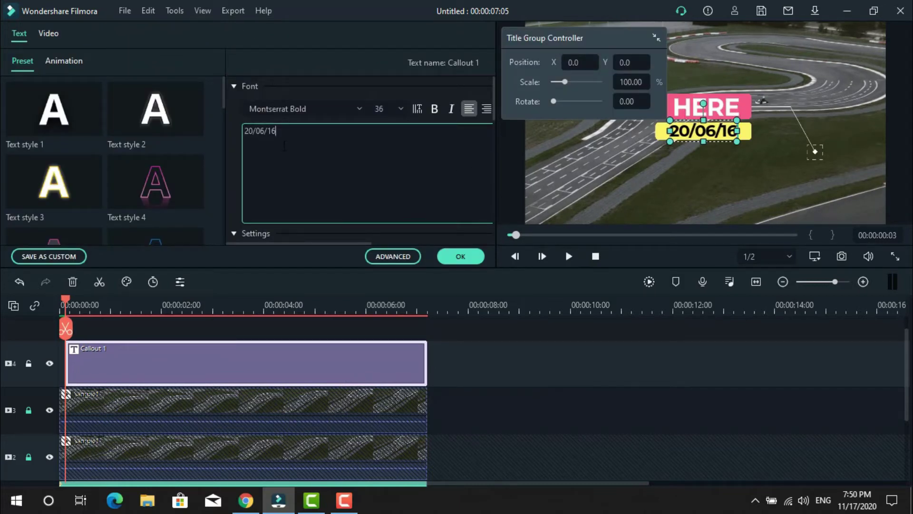
pyautogui.moveTo(275, 130); pyautogui.dragTo(232, 131)
pyautogui.write('jack')
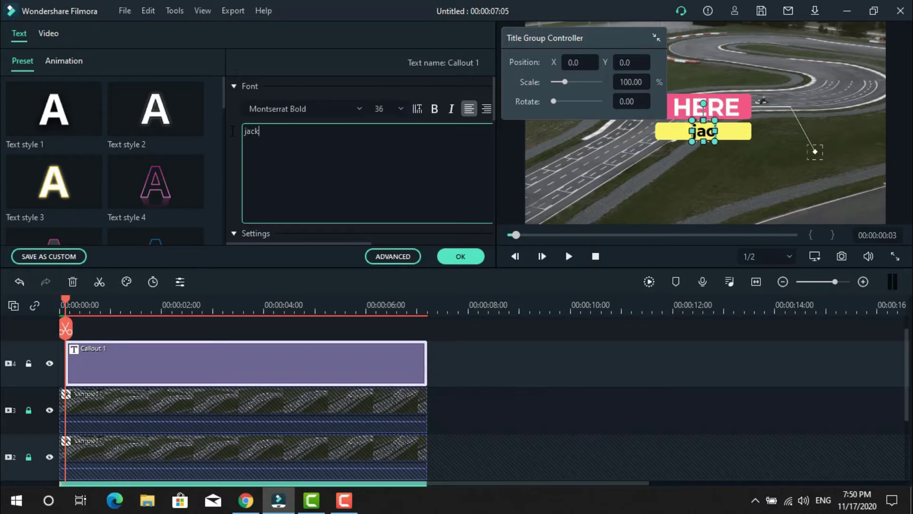
pyautogui.click(687, 112)
pyautogui.click(295, 127)
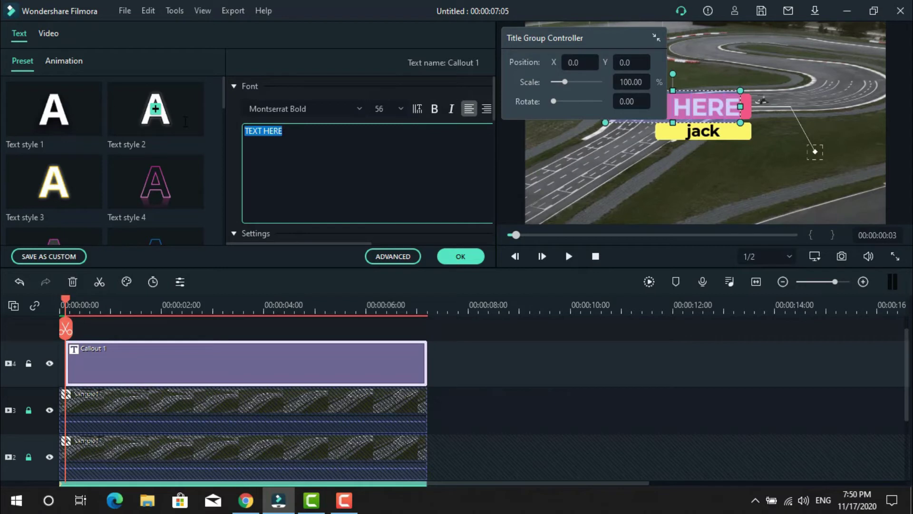
pyautogui.write('1st plac')
pyautogui.press('BackSpace')
pyautogui.write('yer')
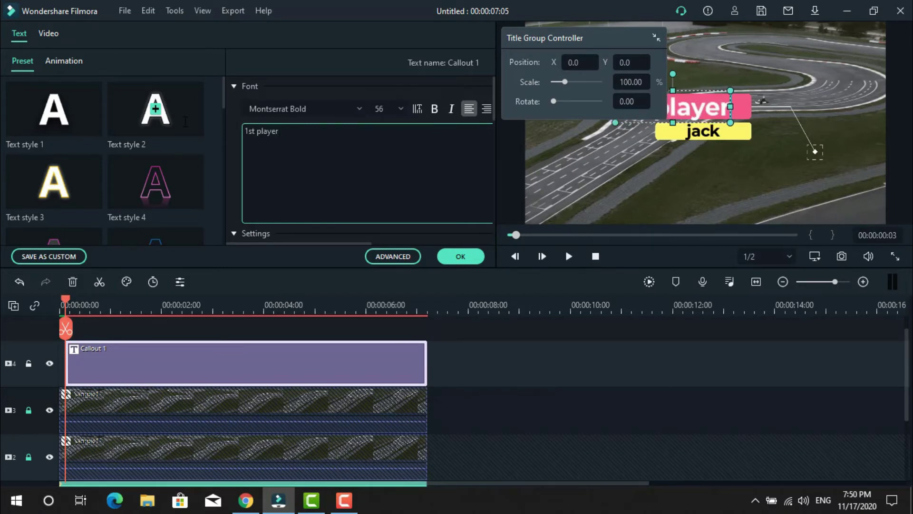
# Scale the callout group to 52.17% at position -89, 38 and confirm.
pyautogui.moveTo(598, 37); pyautogui.dragTo(324, 118)
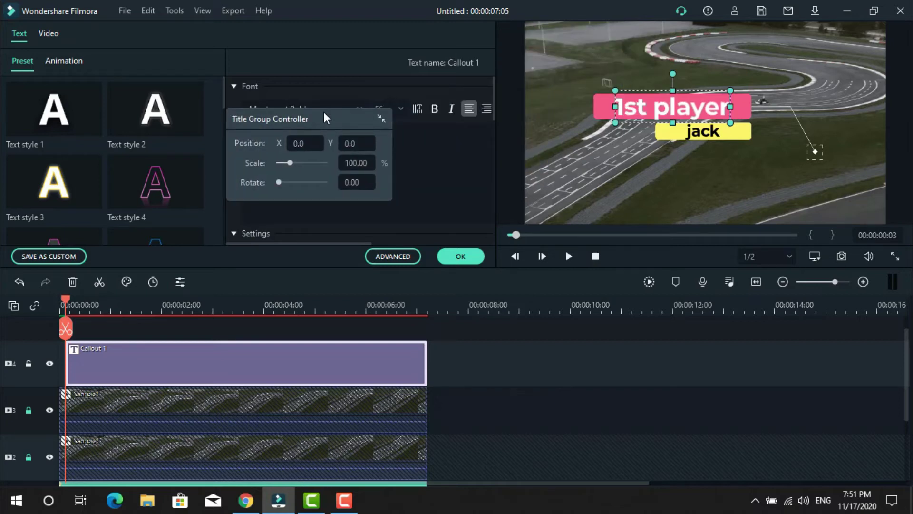
pyautogui.moveTo(290, 162); pyautogui.dragTo(370, 143)
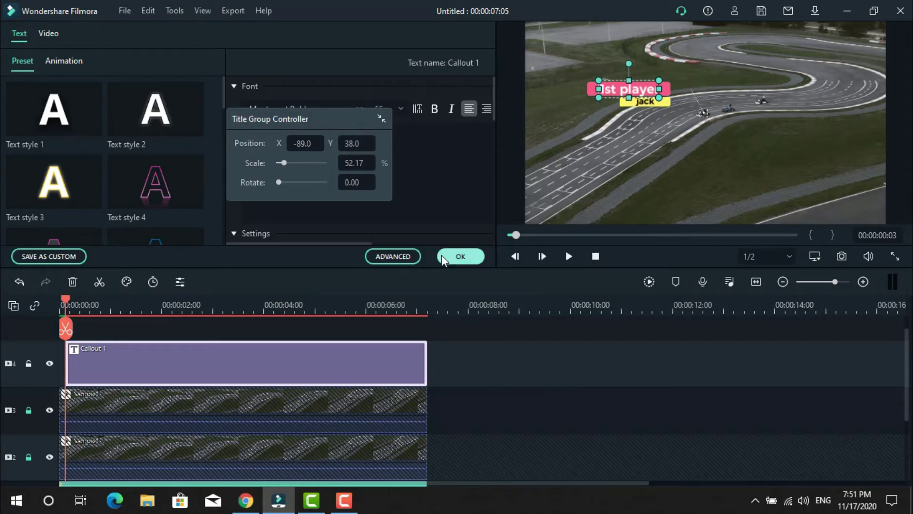
pyautogui.click(464, 256)
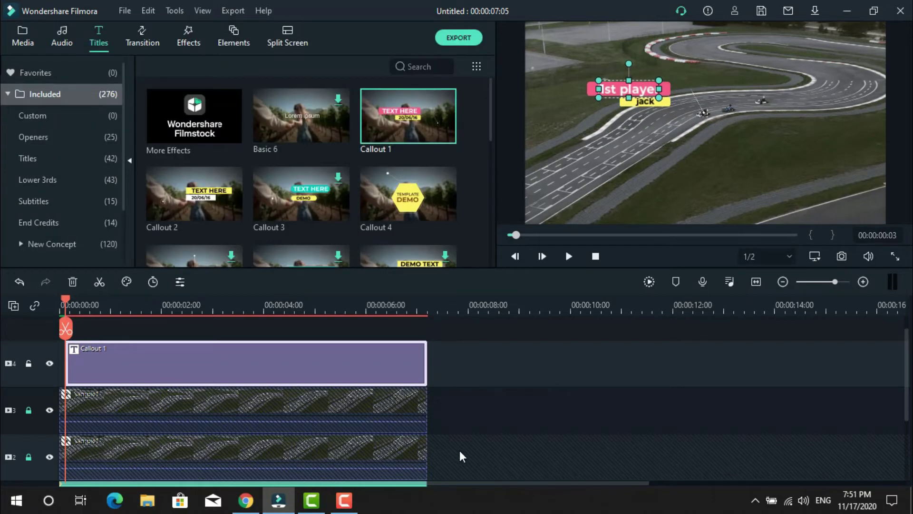
# Set Callout 1 as the track 1 motion-tracking target, then play and pause to check it.
pyautogui.scroll(-2, 461, 452)
pyautogui.doubleClick(370, 461)
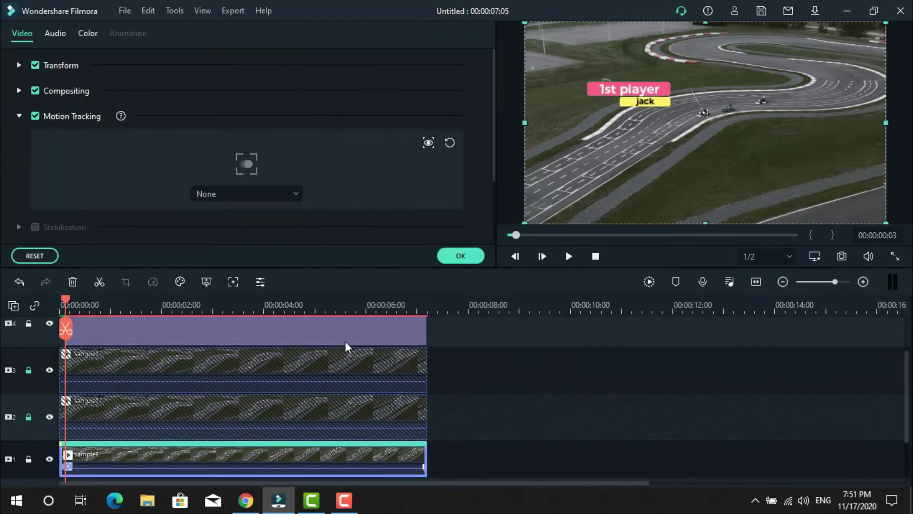
pyautogui.click(267, 193)
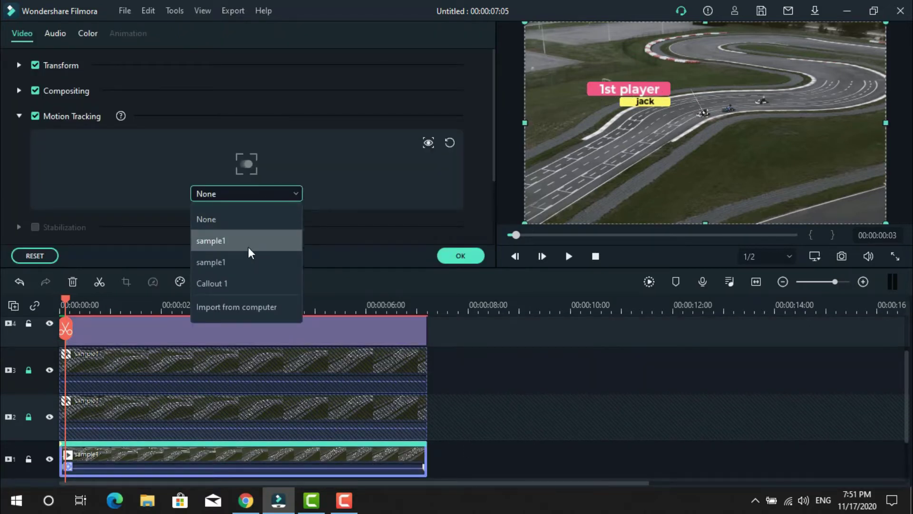
pyautogui.click(235, 283)
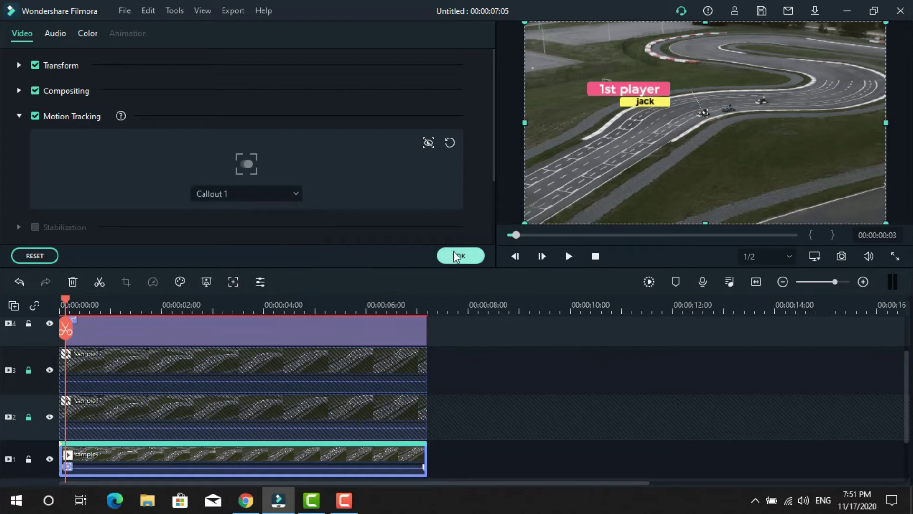
pyautogui.click(453, 252)
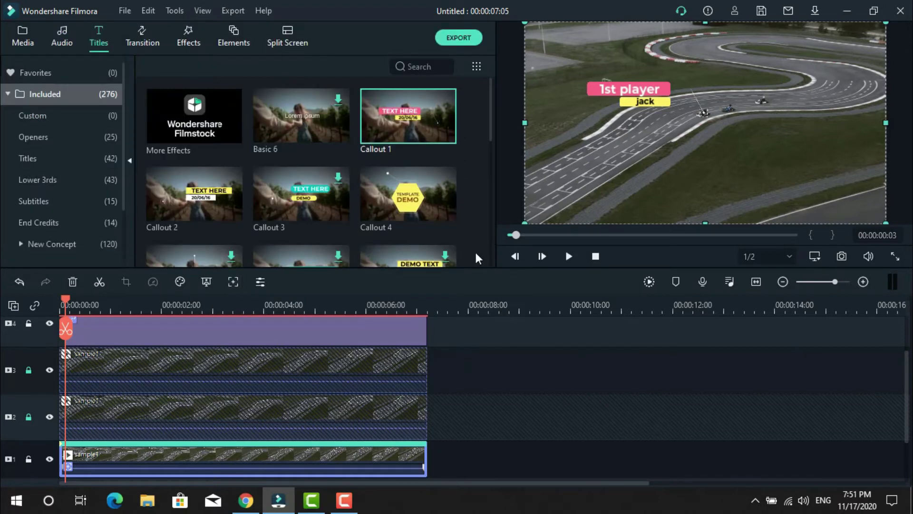
pyautogui.click(566, 260)
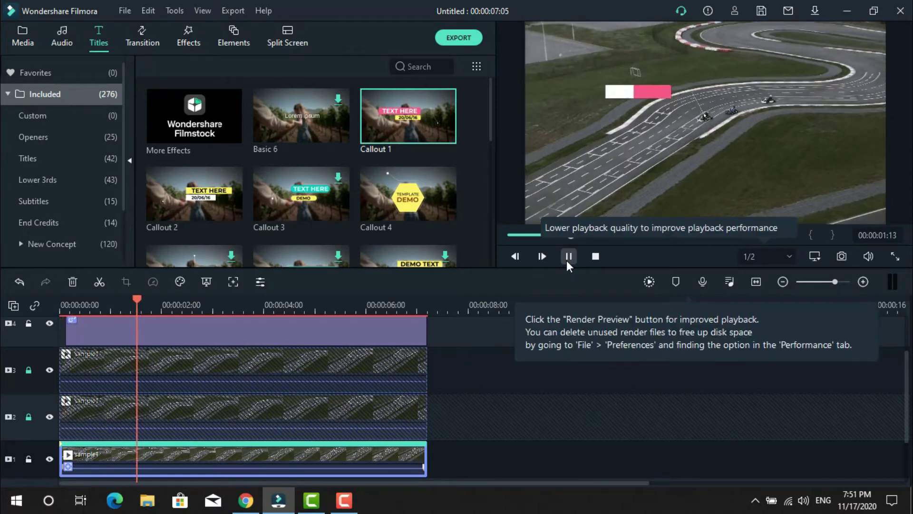
pyautogui.click(569, 257)
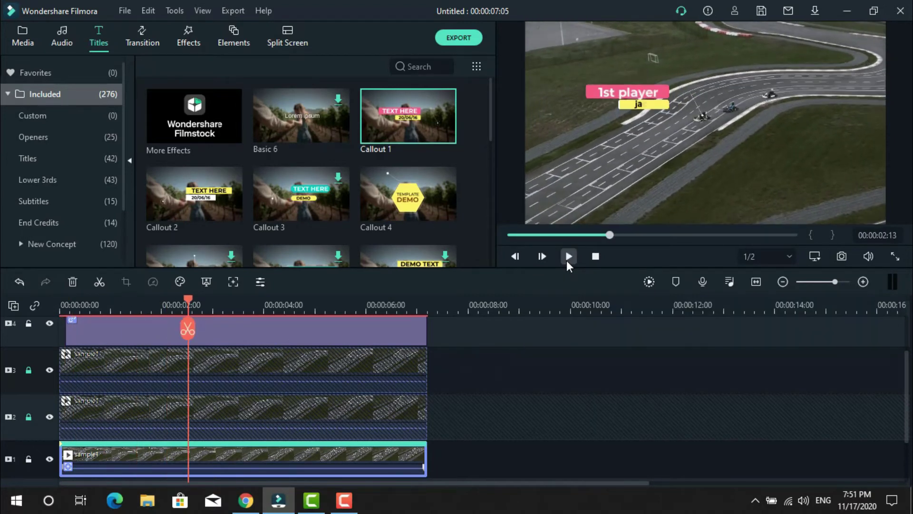
pyautogui.scroll(-2, 907, 410)
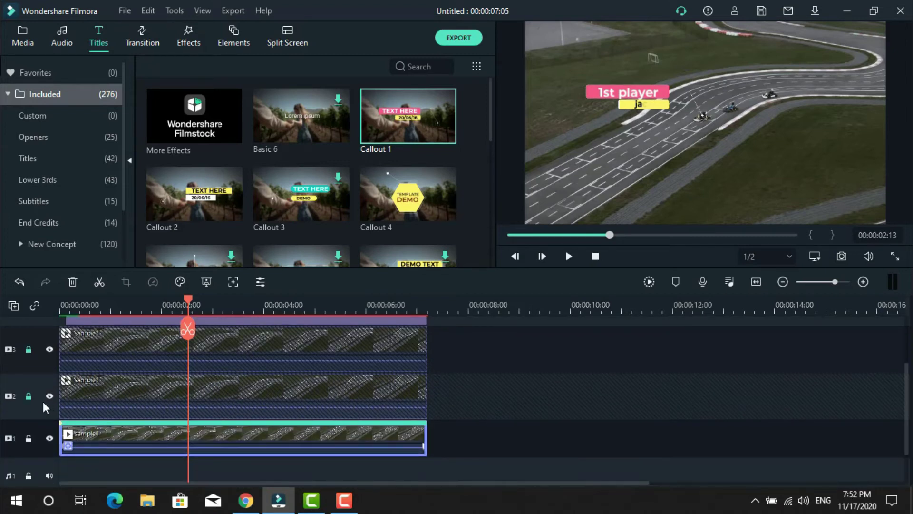
# Unlock track 2 and track a second kart from the clip's start, then confirm.
pyautogui.click(30, 395)
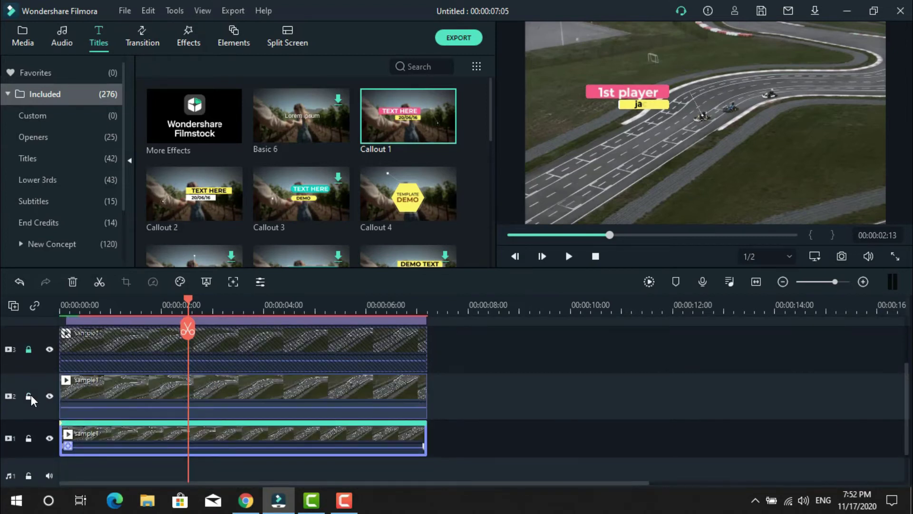
pyautogui.doubleClick(293, 394)
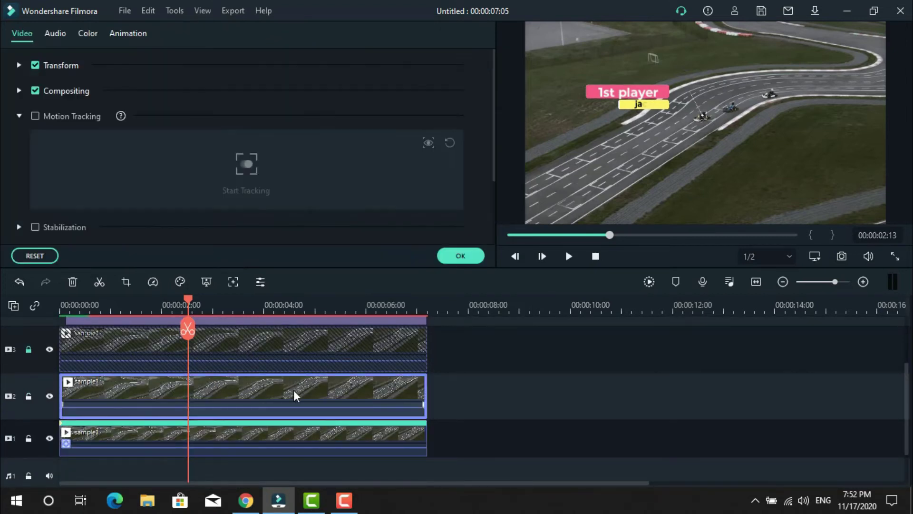
pyautogui.click(36, 117)
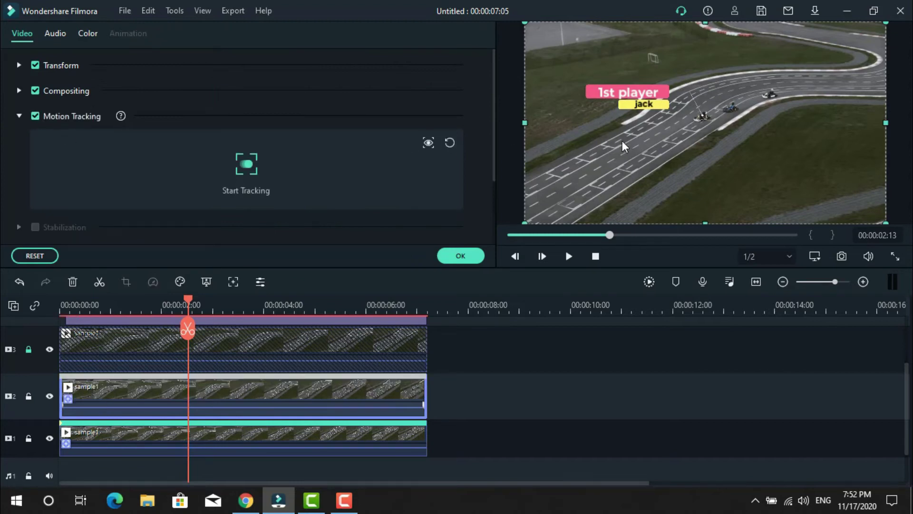
pyautogui.moveTo(187, 299); pyautogui.dragTo(68, 304)
pyautogui.moveTo(665, 148); pyautogui.dragTo(731, 108)
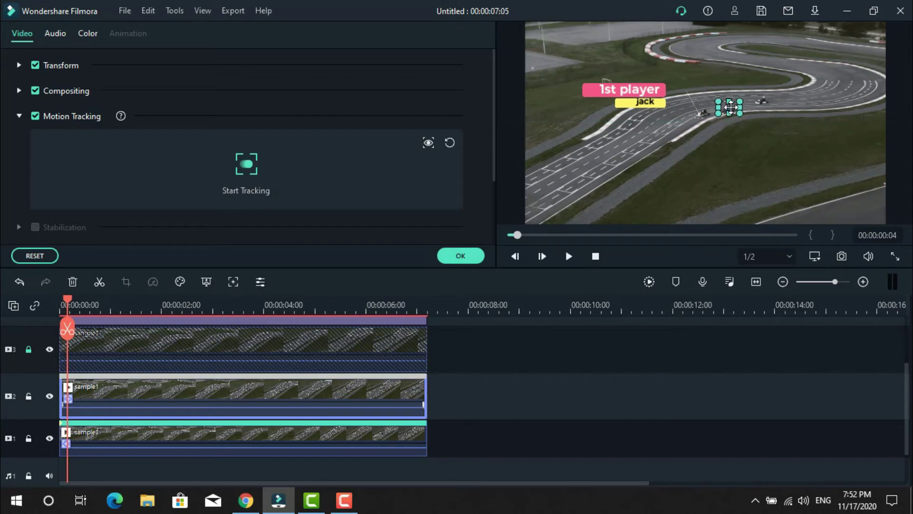
pyautogui.click(254, 168)
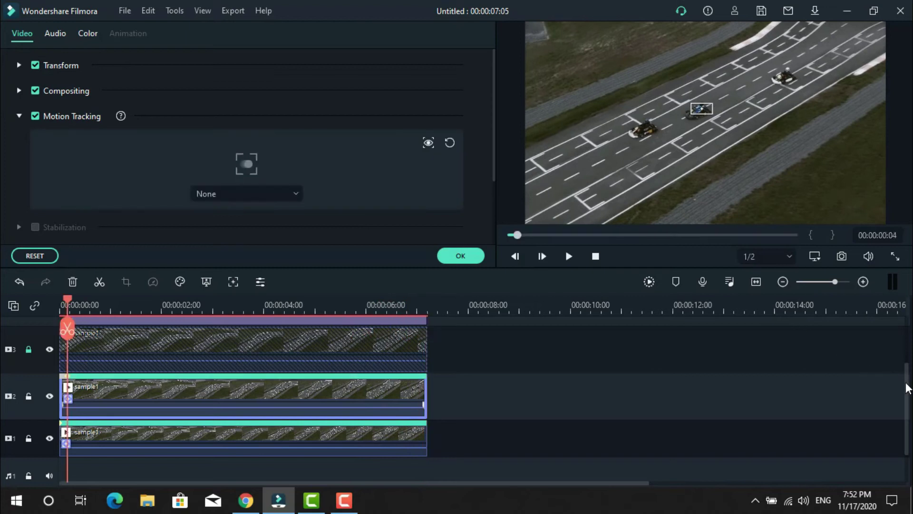
pyautogui.moveTo(907, 388); pyautogui.dragTo(907, 342)
pyautogui.click(459, 255)
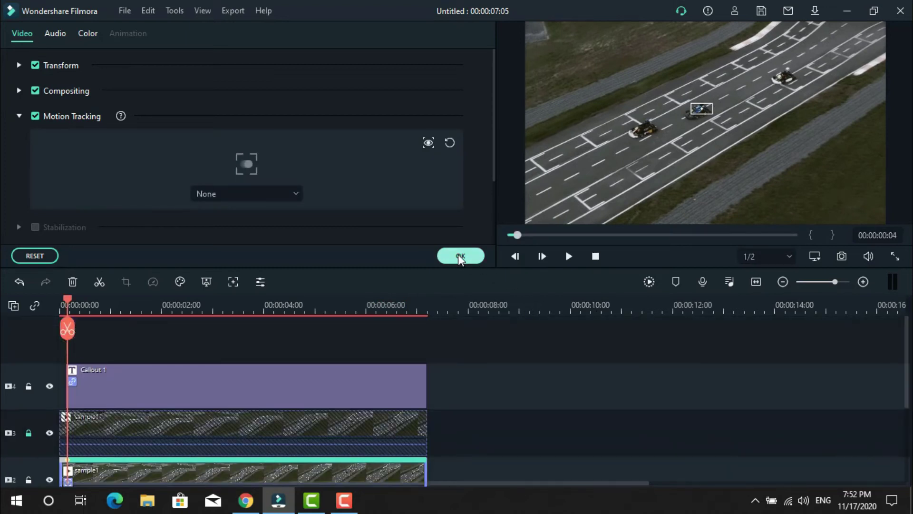
# Add another Callout 1 on a new track and change its date line to 'Steve'.
pyautogui.moveTo(280, 204); pyautogui.dragTo(68, 344)
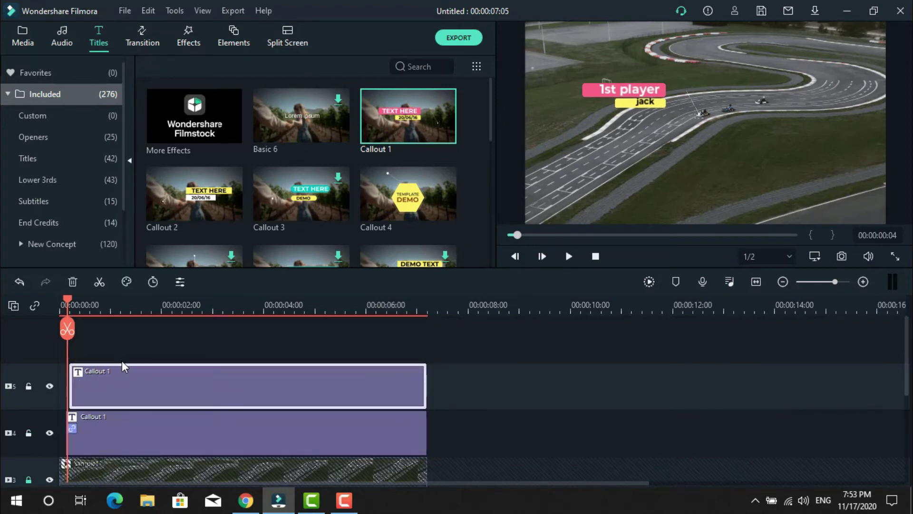
pyautogui.doubleClick(148, 373)
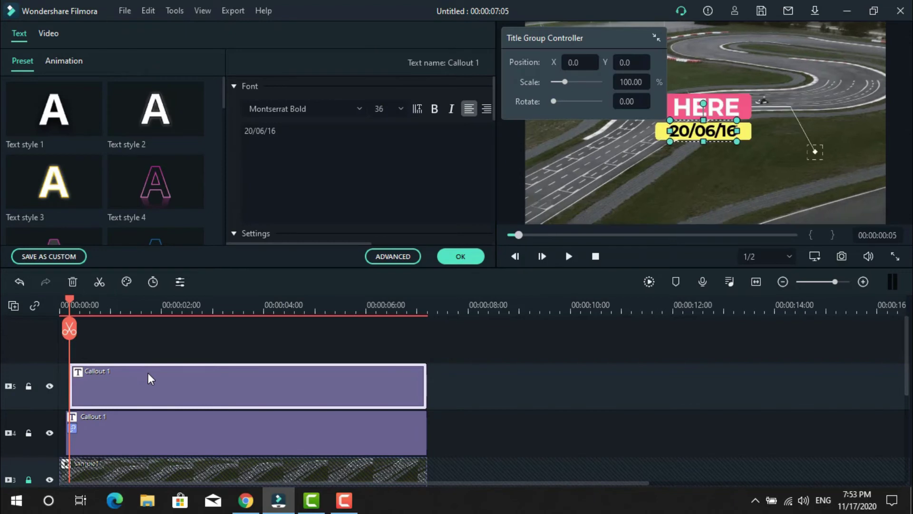
pyautogui.click(287, 143)
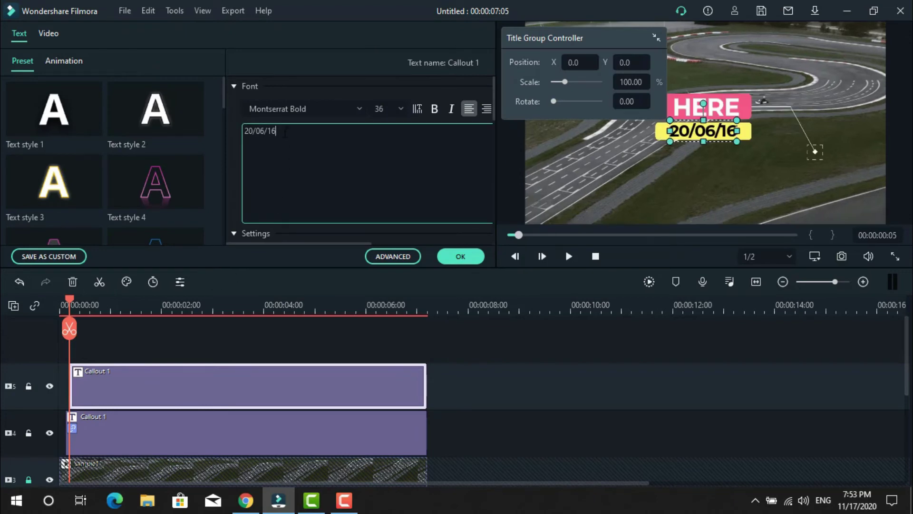
pyautogui.moveTo(169, 138)
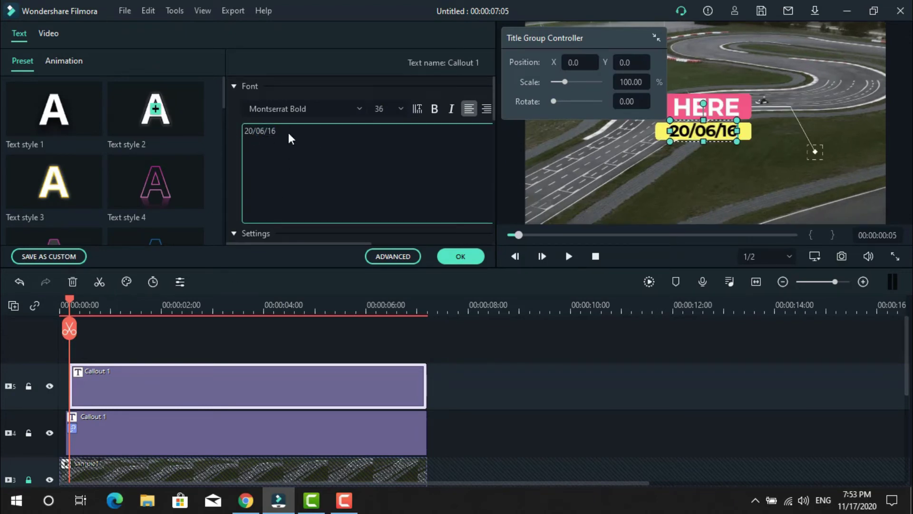
pyautogui.moveTo(288, 133); pyautogui.dragTo(237, 127)
pyautogui.write('Steve')
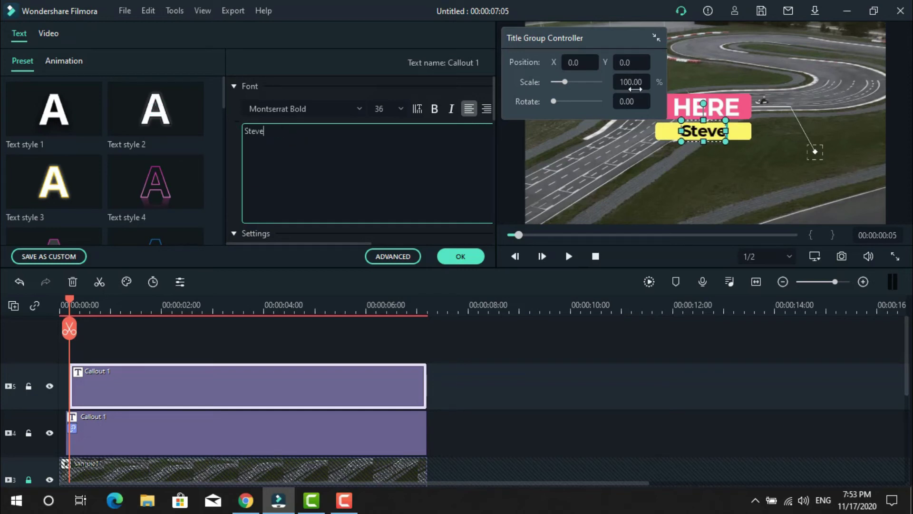
# Change the new callout's TEXT HERE headline to '2nd player'.
pyautogui.click(725, 108)
pyautogui.click(284, 132)
pyautogui.moveTo(284, 131); pyautogui.dragTo(230, 130)
pyautogui.write('2nd P')
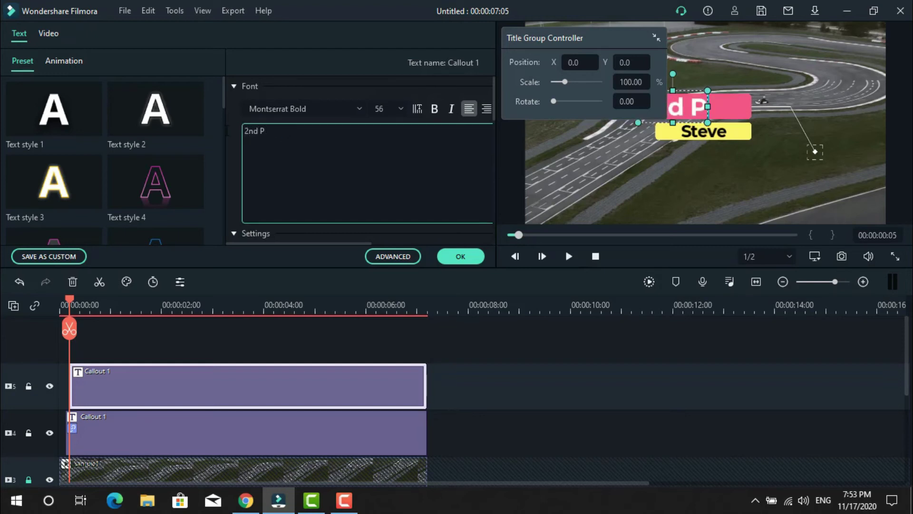
pyautogui.press('BackSpace')
pyautogui.write('player')
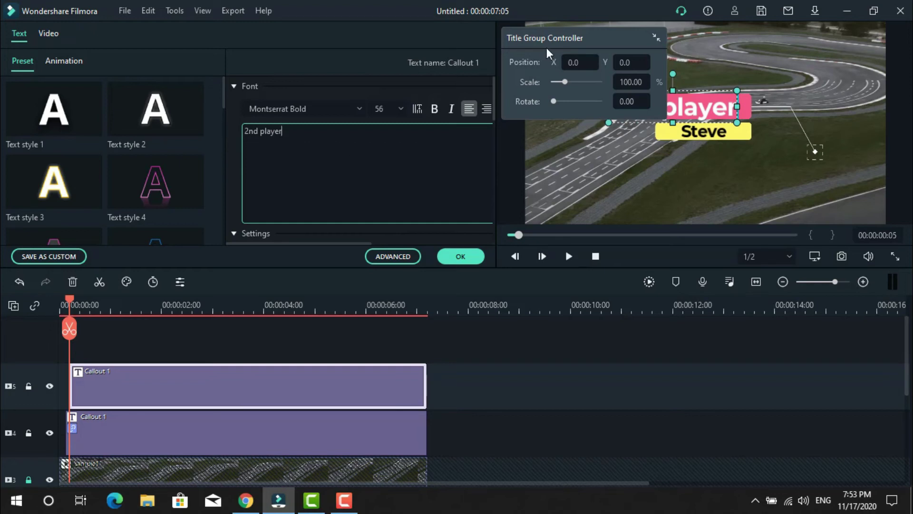
# Scale the 2nd player callout to 70%, shift it up-left, and apply.
pyautogui.moveTo(603, 39); pyautogui.dragTo(394, 93)
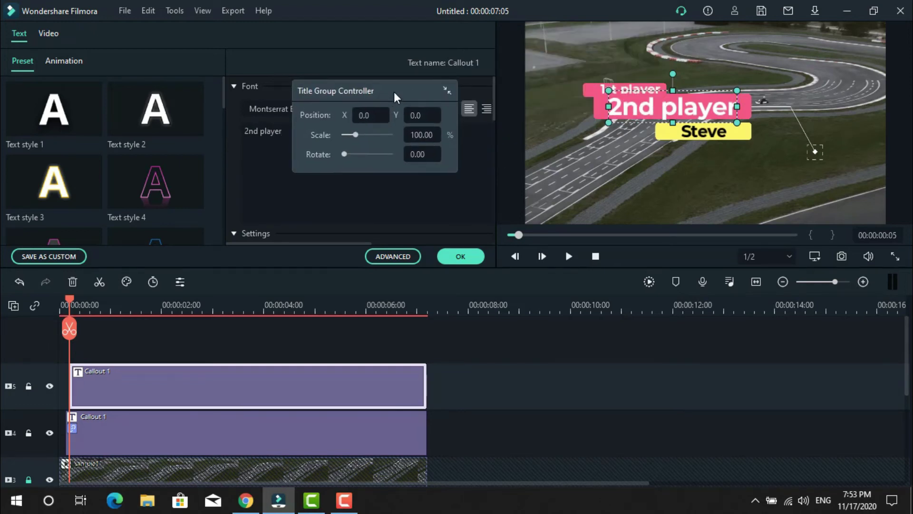
pyautogui.moveTo(355, 135); pyautogui.dragTo(352, 134)
pyautogui.moveTo(681, 110); pyautogui.dragTo(625, 56)
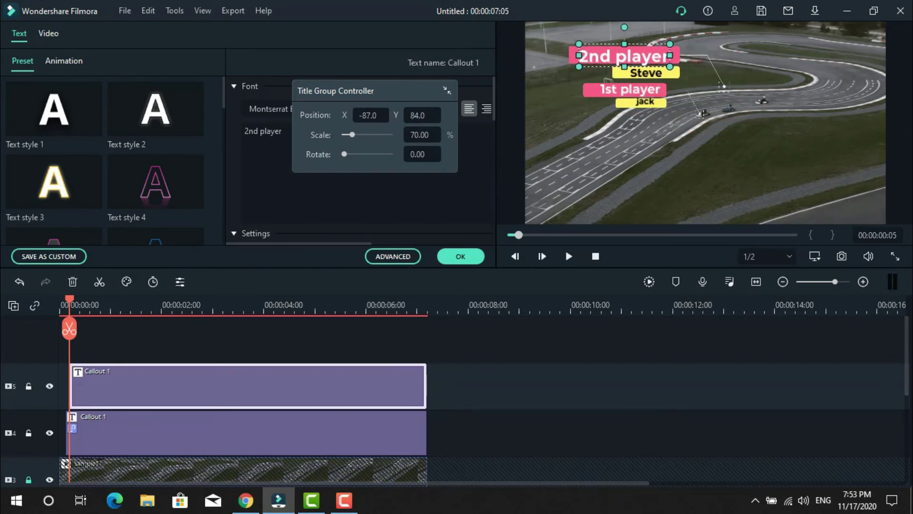
pyautogui.click(460, 256)
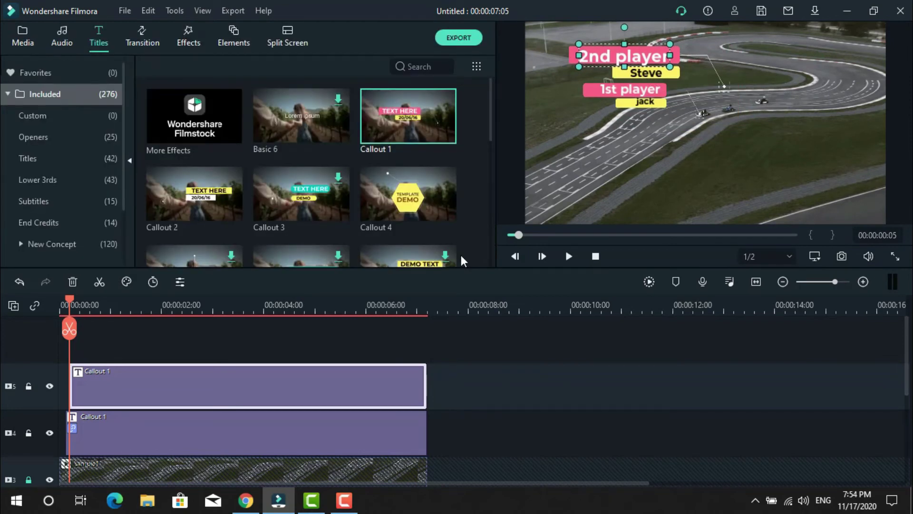
# Set Callout 1 as the track 2 clip's tracking target, then unlock track 3.
pyautogui.scroll(-3, 351, 378)
pyautogui.moveTo(569, 483); pyautogui.dragTo(281, 468)
pyautogui.doubleClick(296, 417)
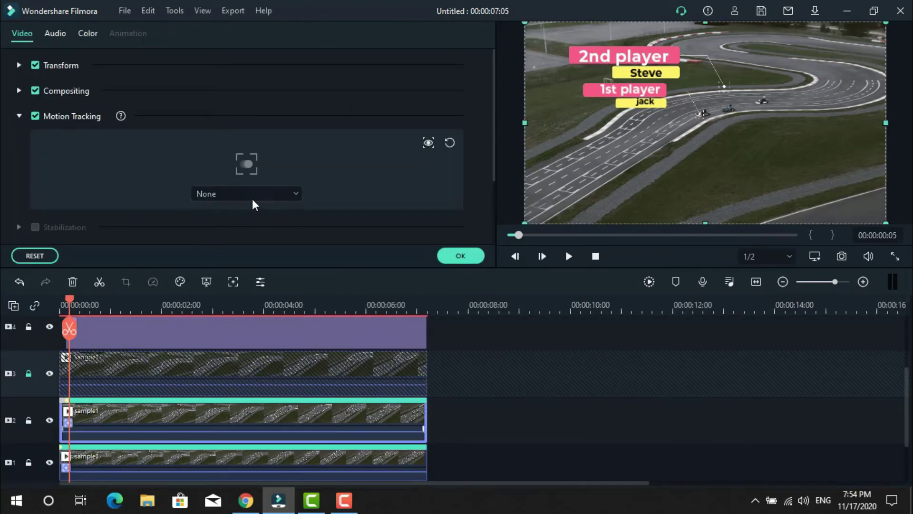
pyautogui.click(252, 198)
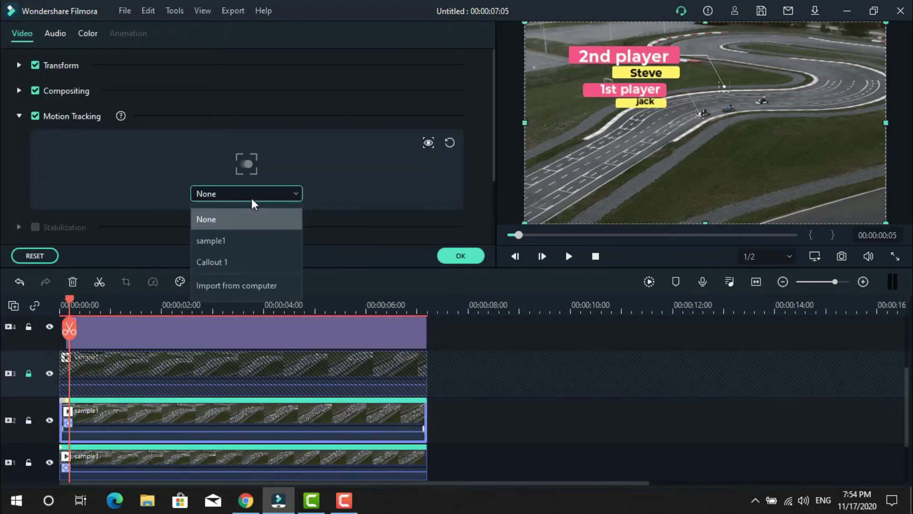
pyautogui.click(247, 262)
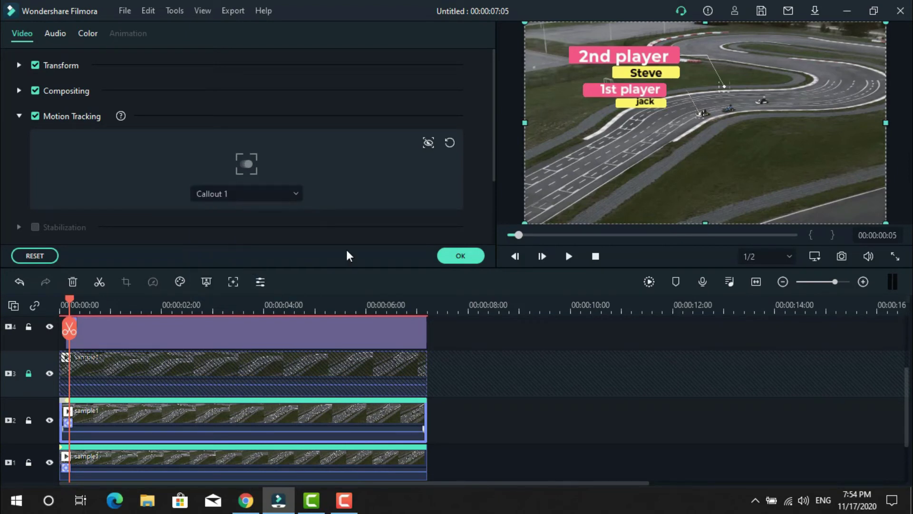
pyautogui.click(453, 255)
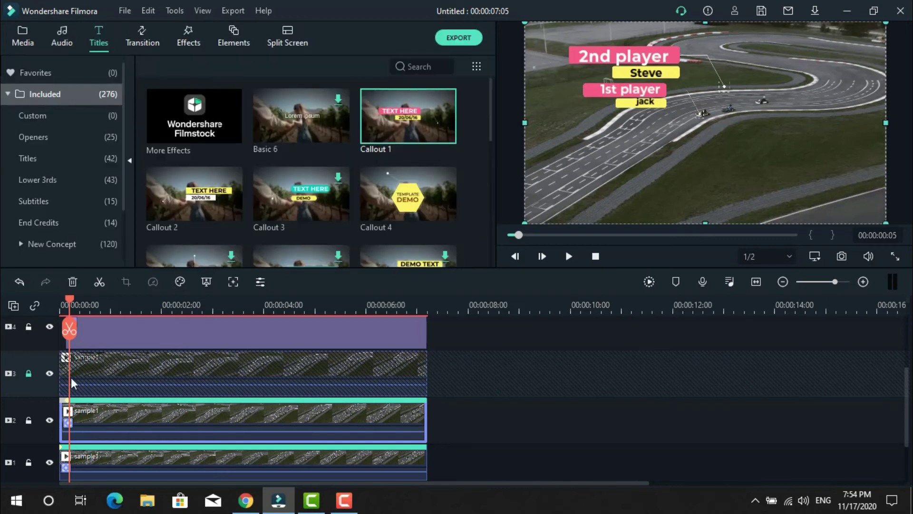
pyautogui.click(30, 373)
# Enable Motion Tracking on the track 3 clip with the box on the leading kart.
pyautogui.click(204, 373)
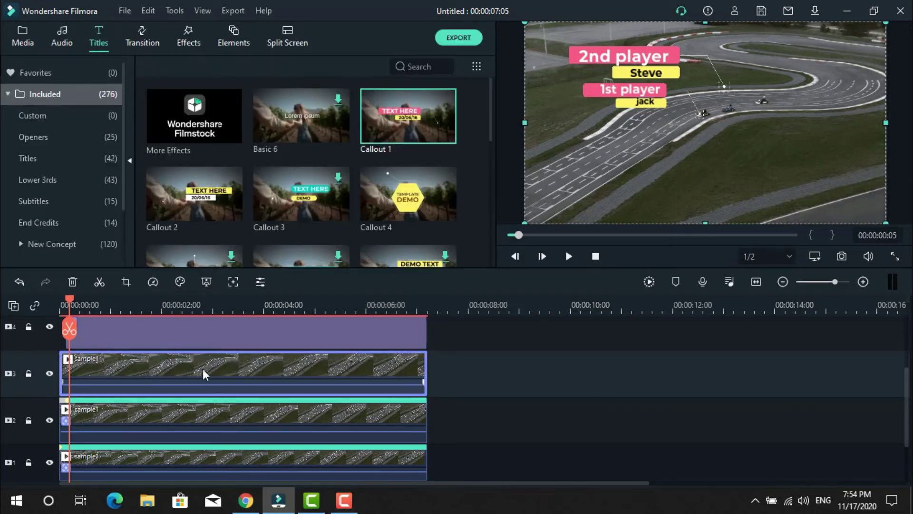
pyautogui.doubleClick(203, 370)
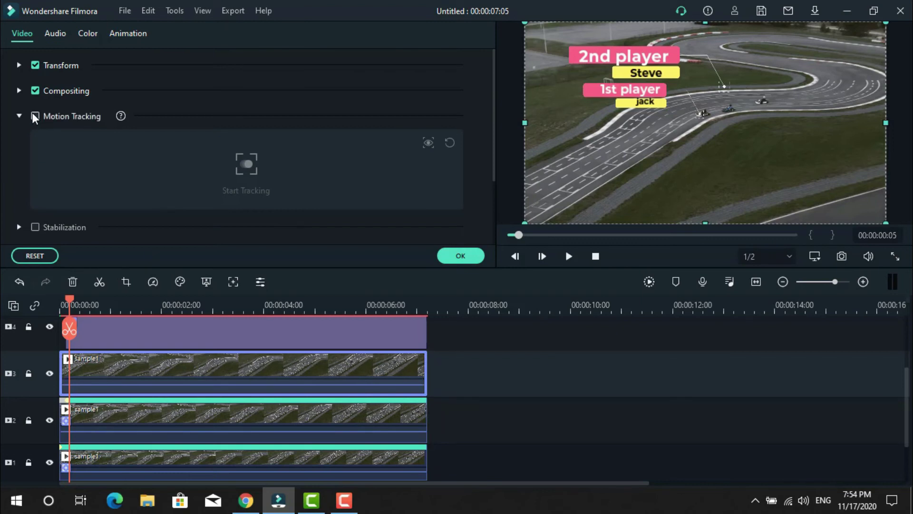
pyautogui.click(35, 116)
pyautogui.moveTo(706, 122); pyautogui.dragTo(753, 101)
pyautogui.click(246, 169)
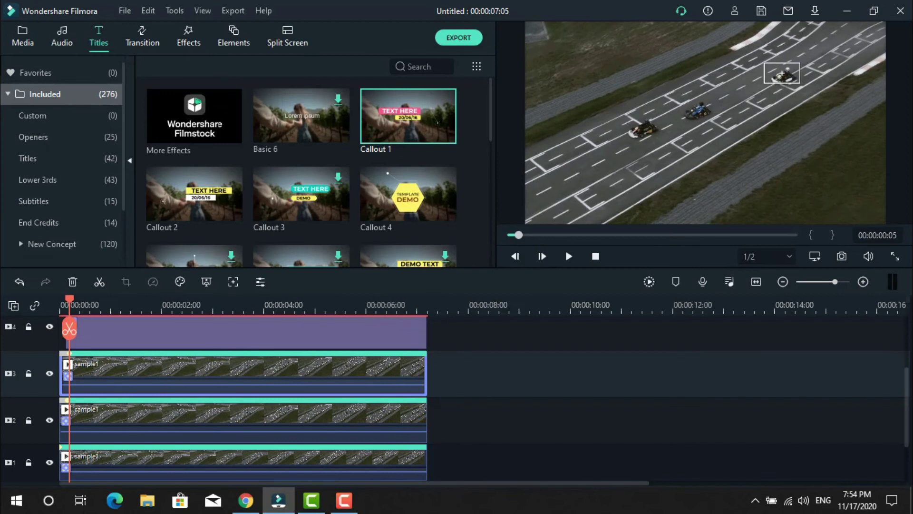
pyautogui.scroll(2, 907, 404)
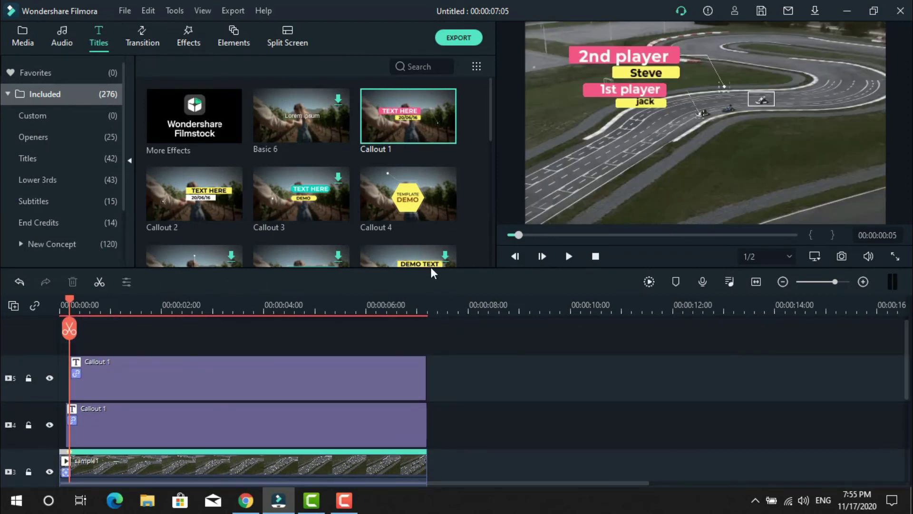
# Add a Callout 2 title on a new track and change its heading to '3rd player'.
pyautogui.moveTo(206, 194); pyautogui.dragTo(68, 338)
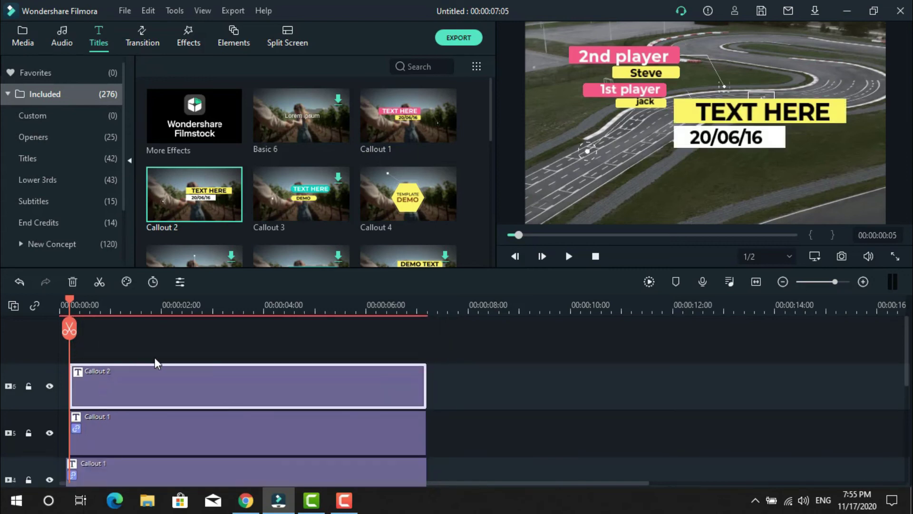
pyautogui.doubleClick(289, 385)
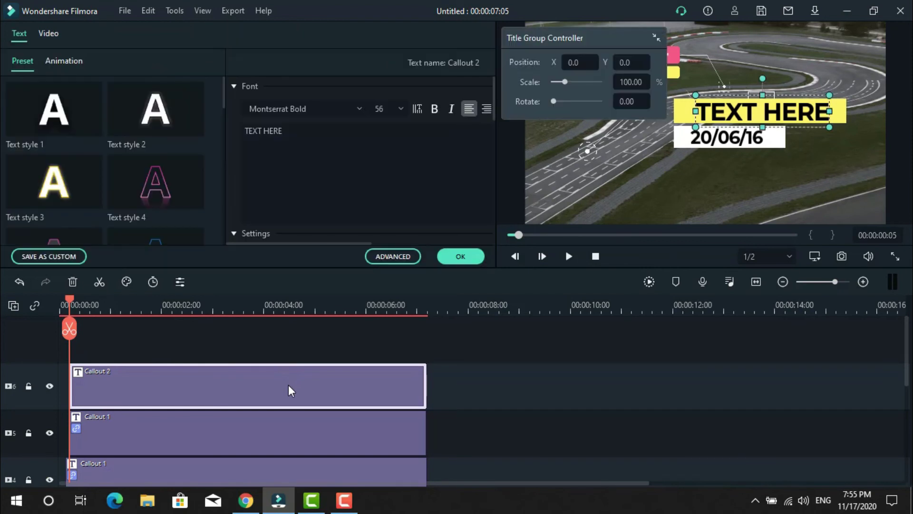
pyautogui.tripleClick(293, 134)
pyautogui.write('3rd playr')
pyautogui.press('BackSpace')
pyautogui.write('er')
# Replace the callout's second line with 'johson', shrink it to 52% and move it right.
pyautogui.click(728, 138)
pyautogui.tripleClick(259, 131)
pyautogui.write('johson')
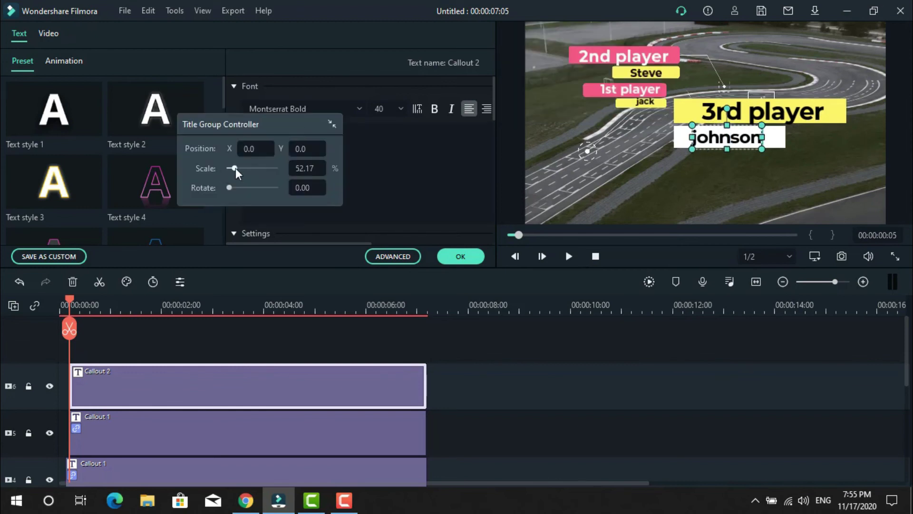
pyautogui.moveTo(728, 138); pyautogui.dragTo(833, 92)
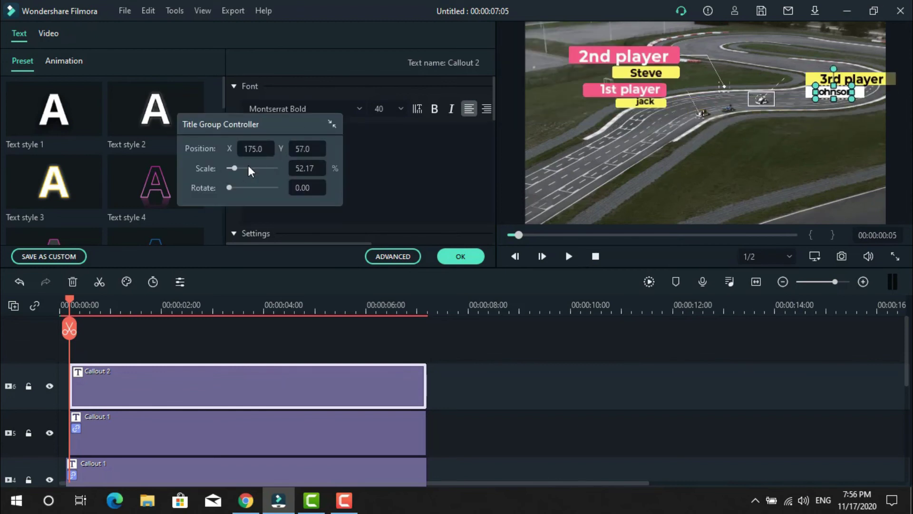
pyautogui.click(460, 256)
# Link Callout 2 to the leading kart via track 3's Motion Tracking, then render a preview.
pyautogui.scroll(-3, 511, 430)
pyautogui.click(292, 351)
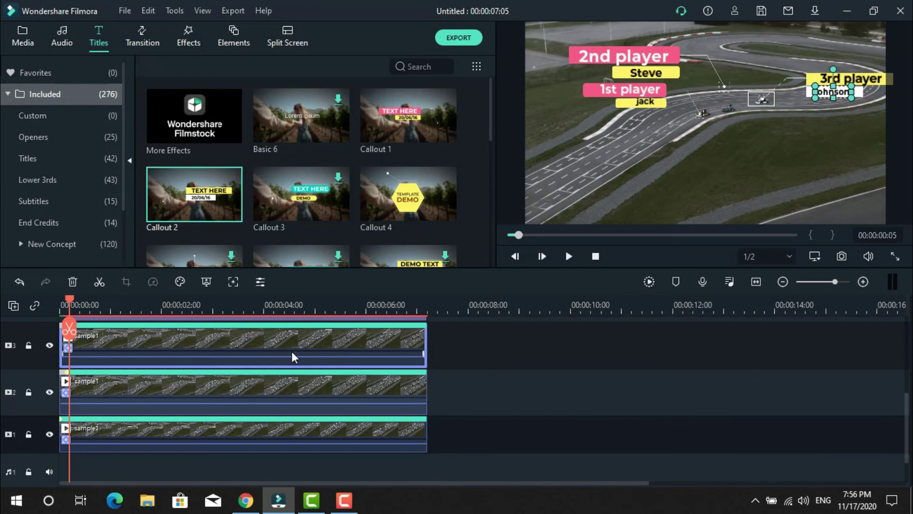
pyautogui.doubleClick(292, 351)
pyautogui.click(249, 191)
pyautogui.click(257, 239)
pyautogui.click(459, 255)
pyautogui.scroll(3, 701, 333)
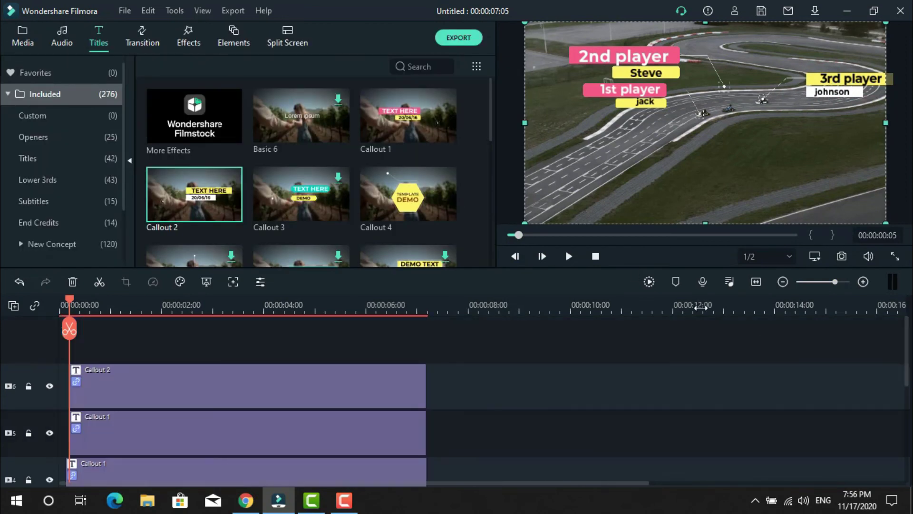
pyautogui.click(650, 282)
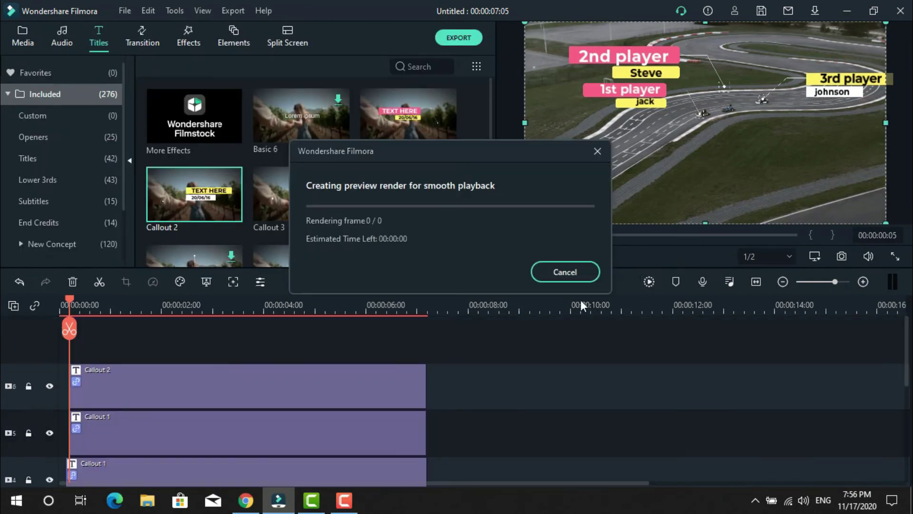